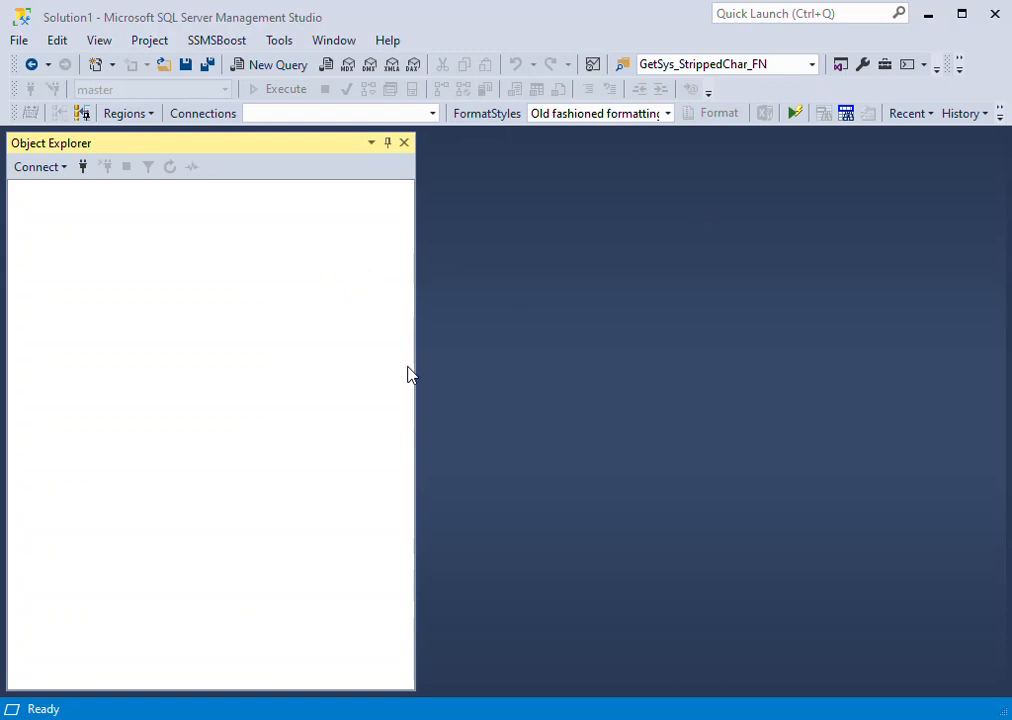
{"action": "left_click", "coordinate": [38, 166]}
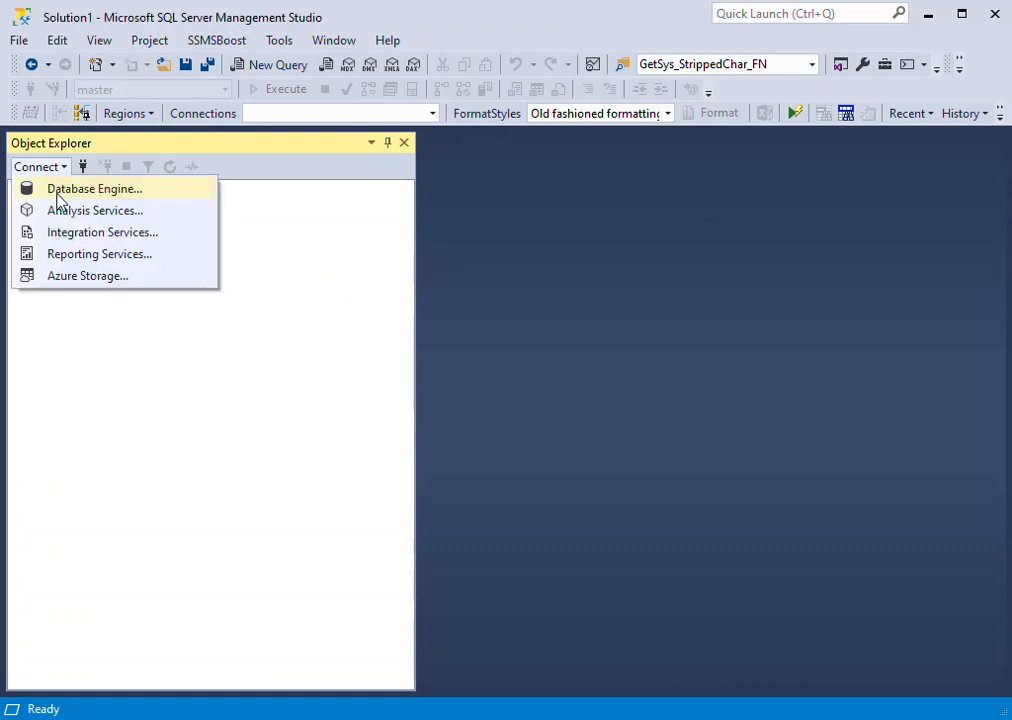
{"action": "left_click", "coordinate": [700, 217]}
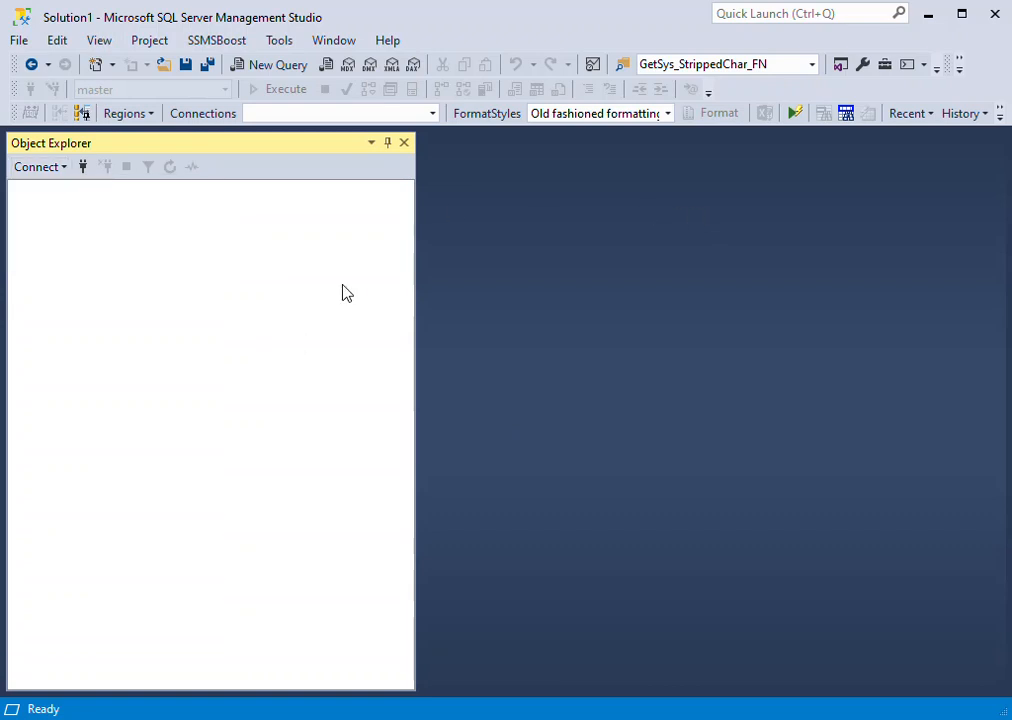
- Narrow the Object Explorer pane and display the registered database engine servers under Local Server Groups
{"action": "left_click_drag", "start_coordinate": [416, 230], "coordinate": [341, 244]}
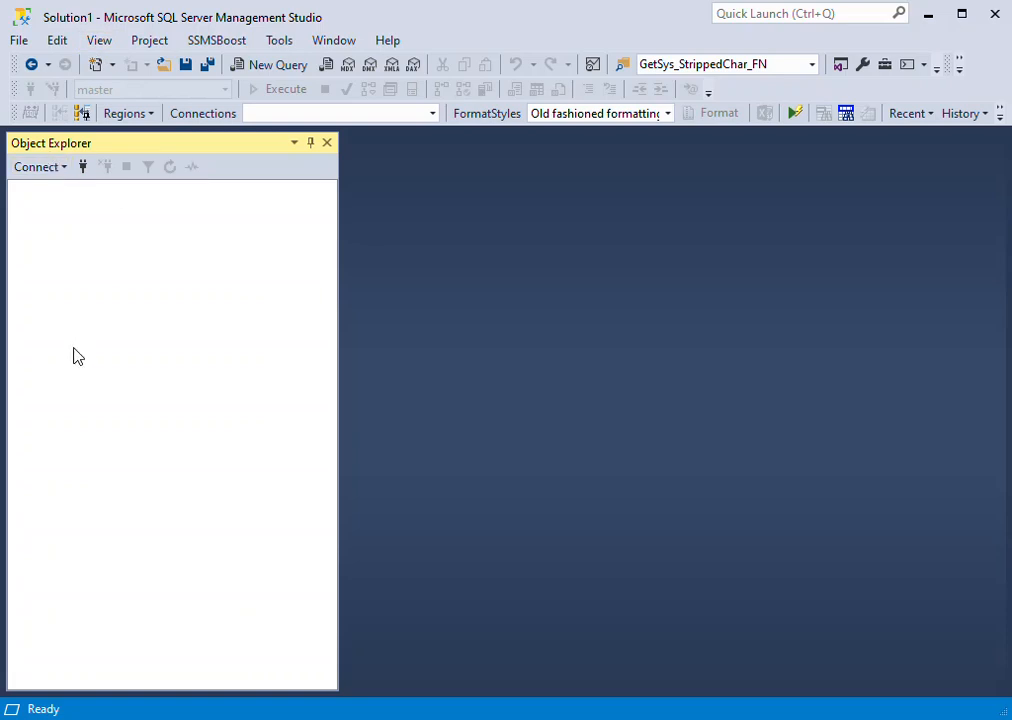
{"action": "left_click", "coordinate": [104, 41]}
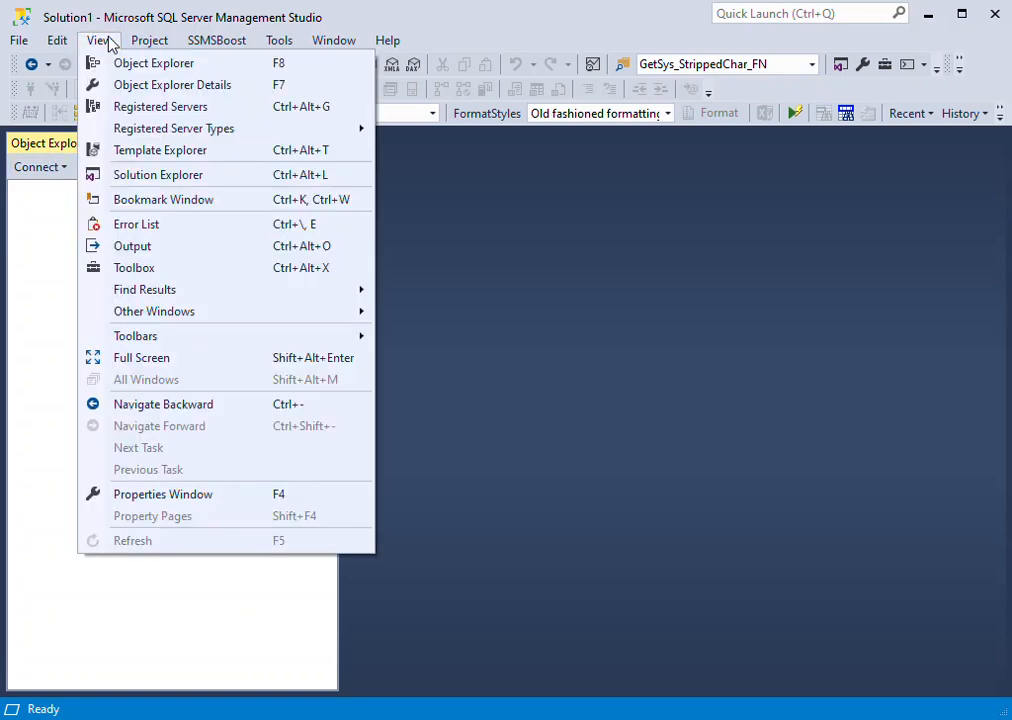
{"action": "left_click", "coordinate": [162, 106]}
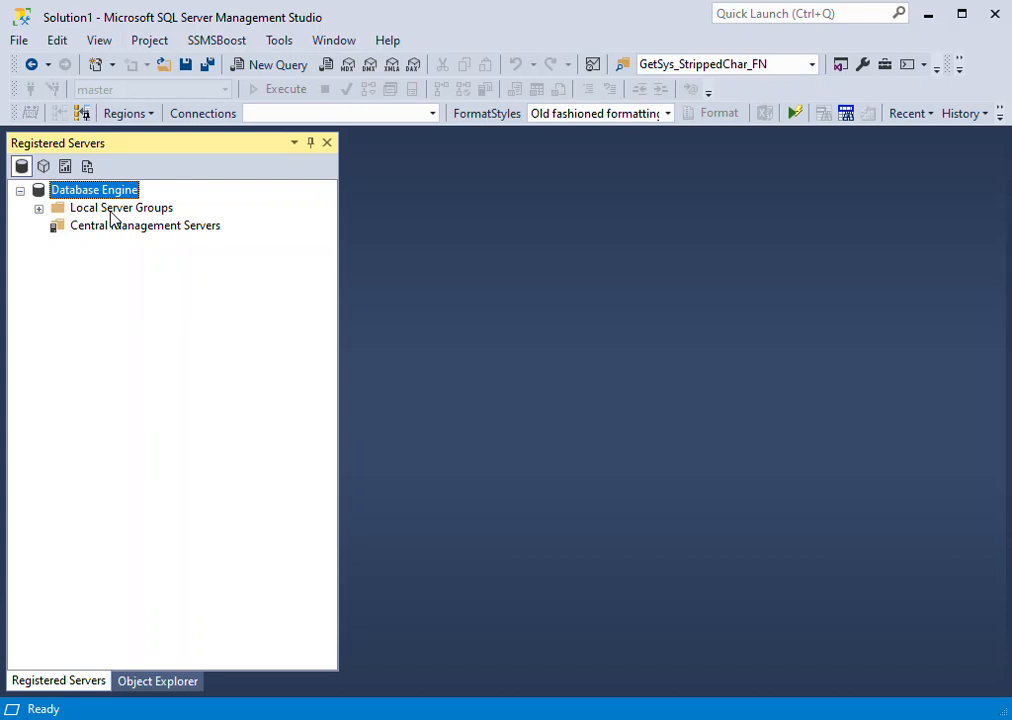
{"action": "left_click", "coordinate": [38, 208]}
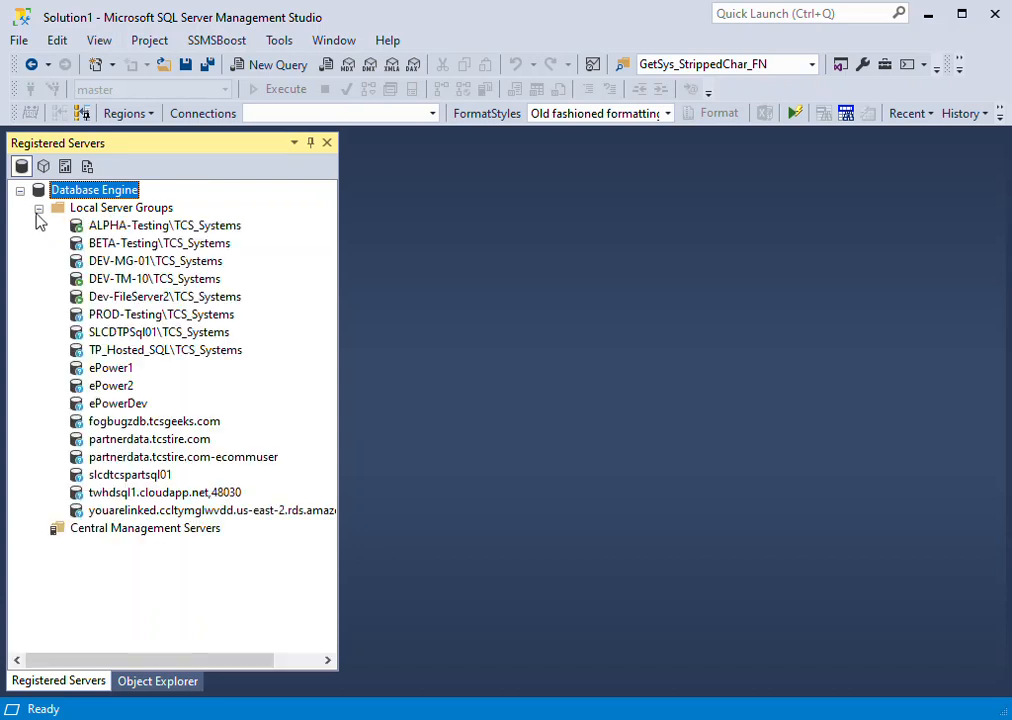
- View the blank New Server Registration form for Local Server Groups and dismiss it without registering a server
{"action": "left_click", "coordinate": [113, 210]}
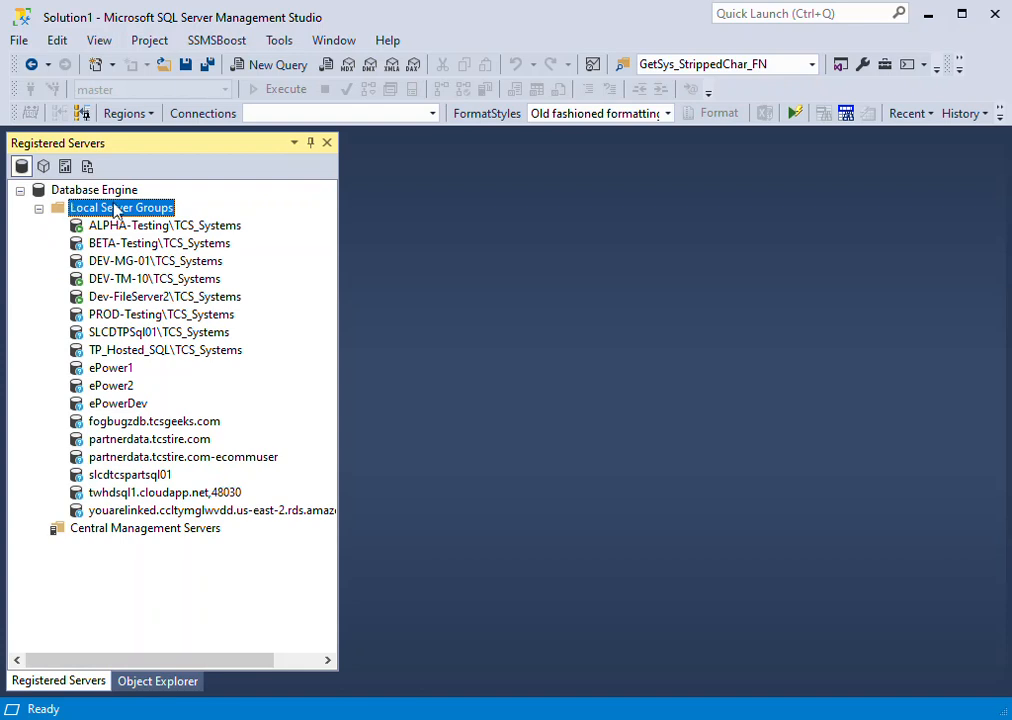
{"action": "right_click", "coordinate": [122, 210]}
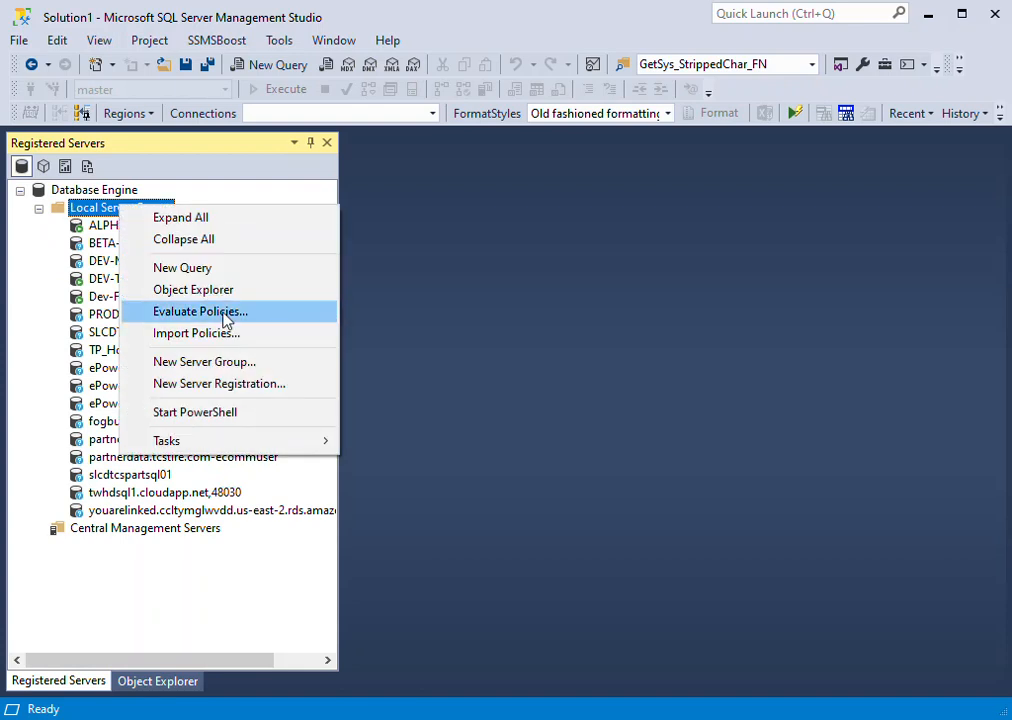
{"action": "left_click", "coordinate": [230, 393]}
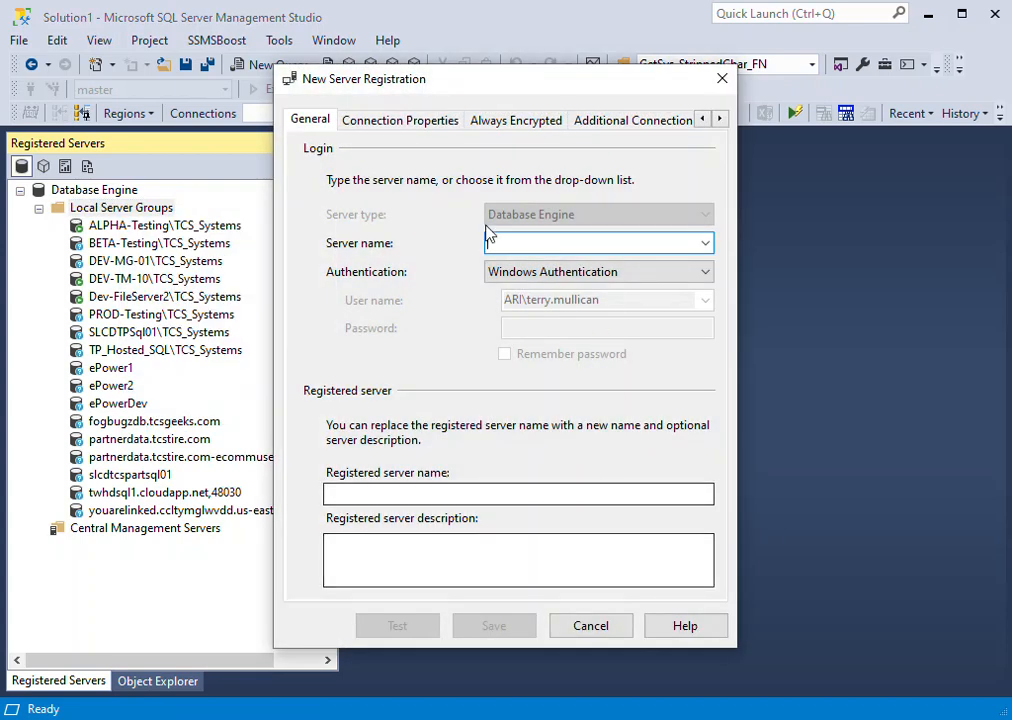
{"action": "left_click", "coordinate": [603, 628]}
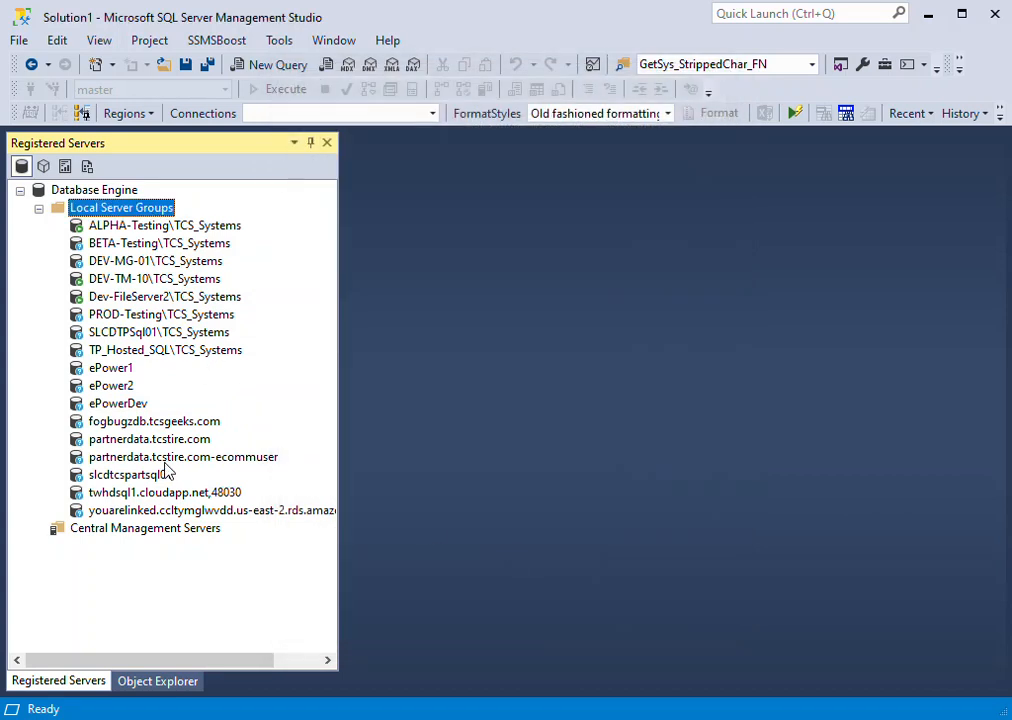
- Open the registration properties of the ePower1 server and test its connection
{"action": "left_click", "coordinate": [115, 369]}
{"action": "right_click", "coordinate": [118, 372]}
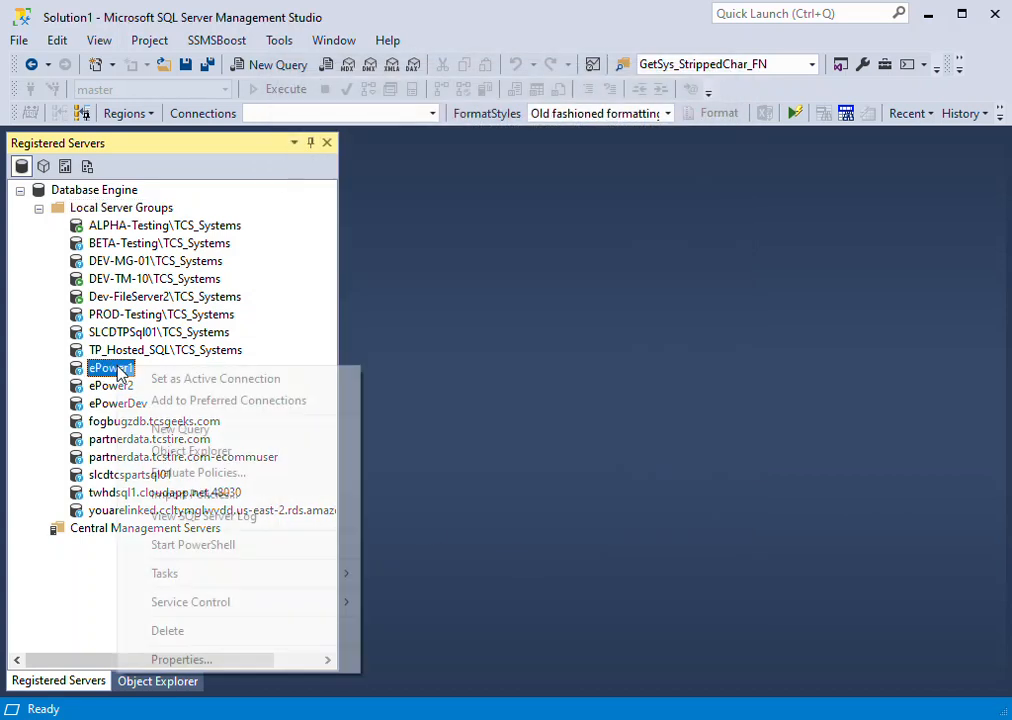
{"action": "left_click", "coordinate": [234, 662]}
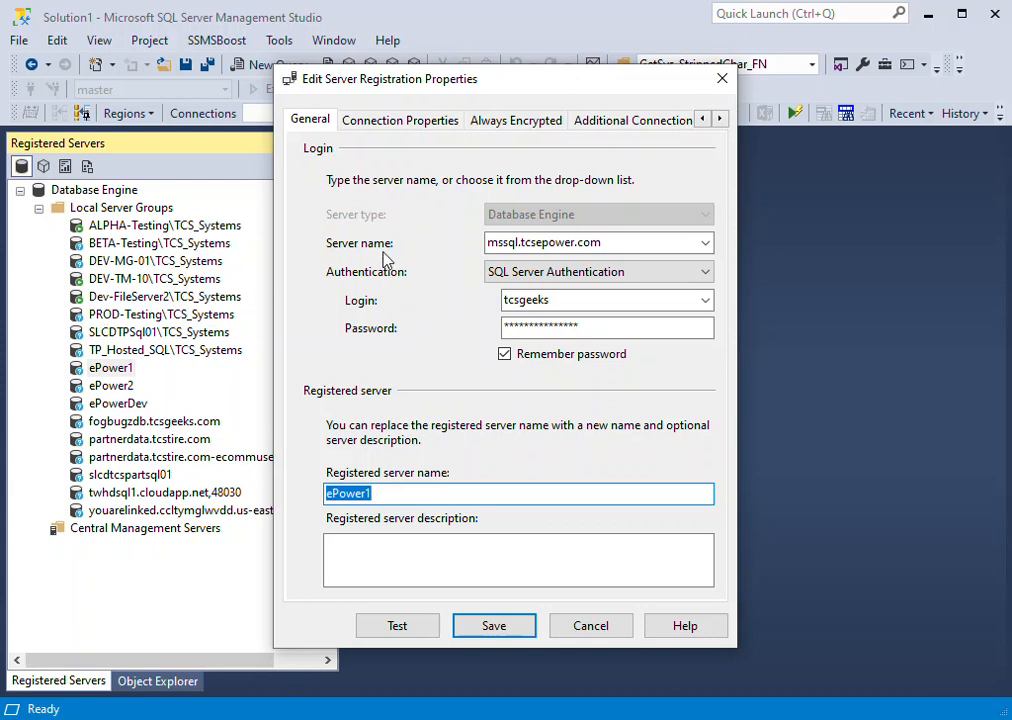
{"action": "left_click", "coordinate": [662, 242]}
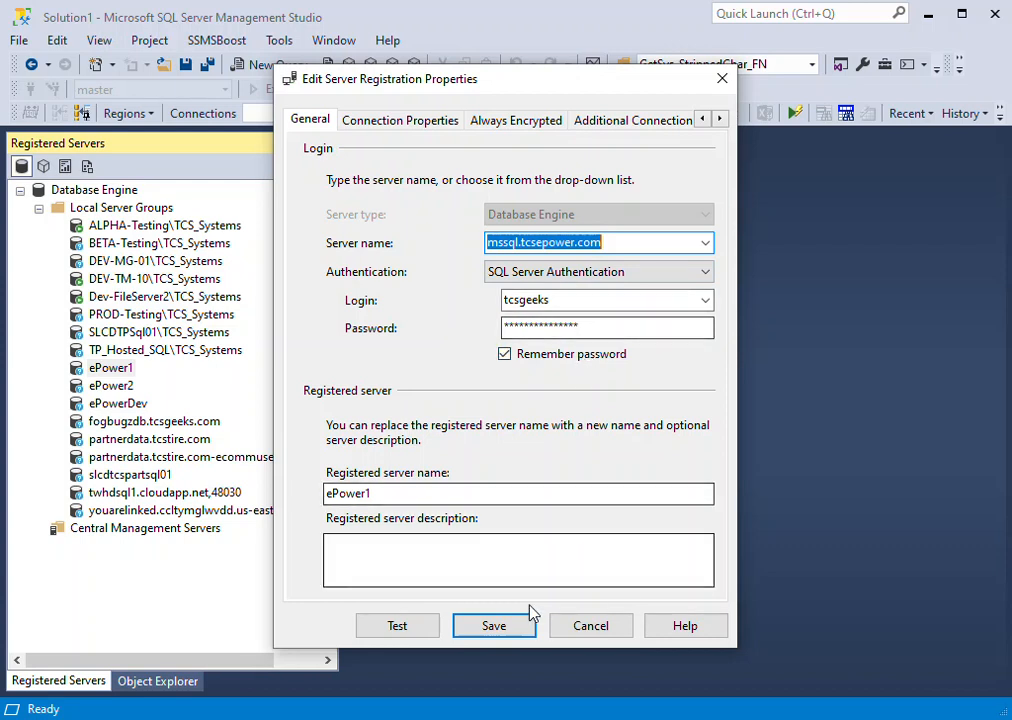
{"action": "left_click", "coordinate": [407, 628]}
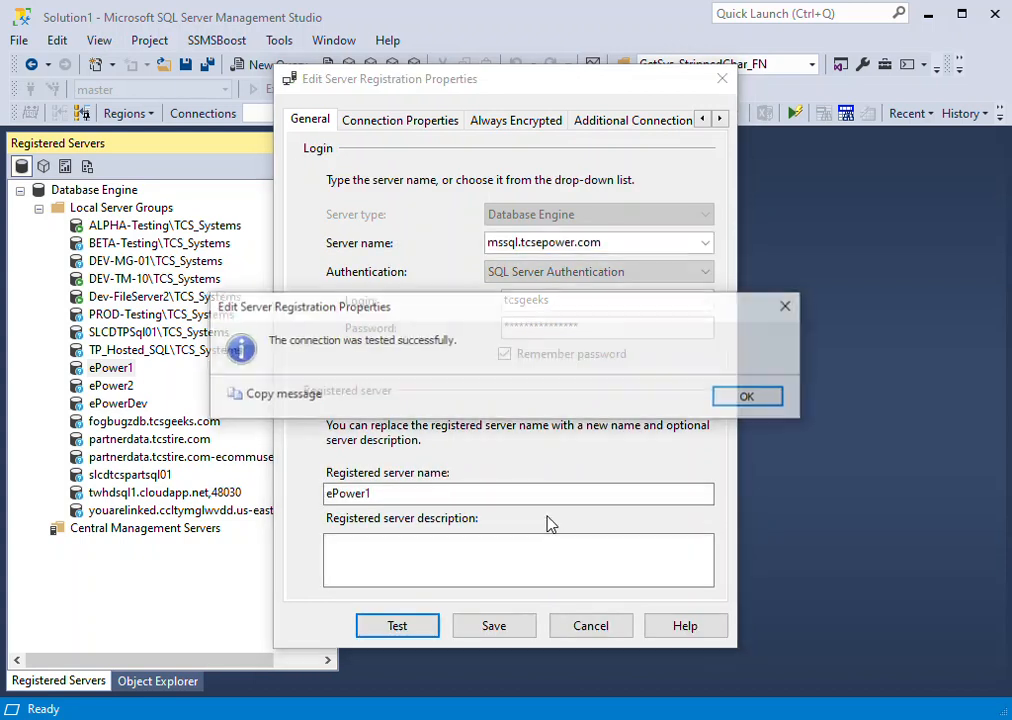
{"action": "left_click", "coordinate": [742, 398]}
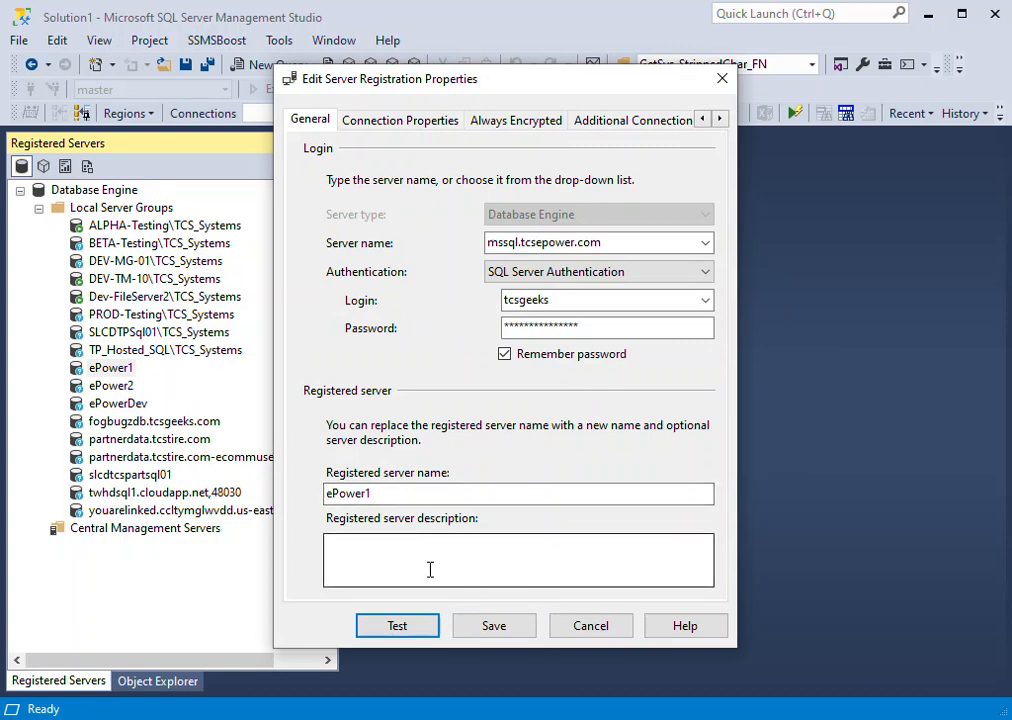
{"action": "left_click", "coordinate": [365, 549]}
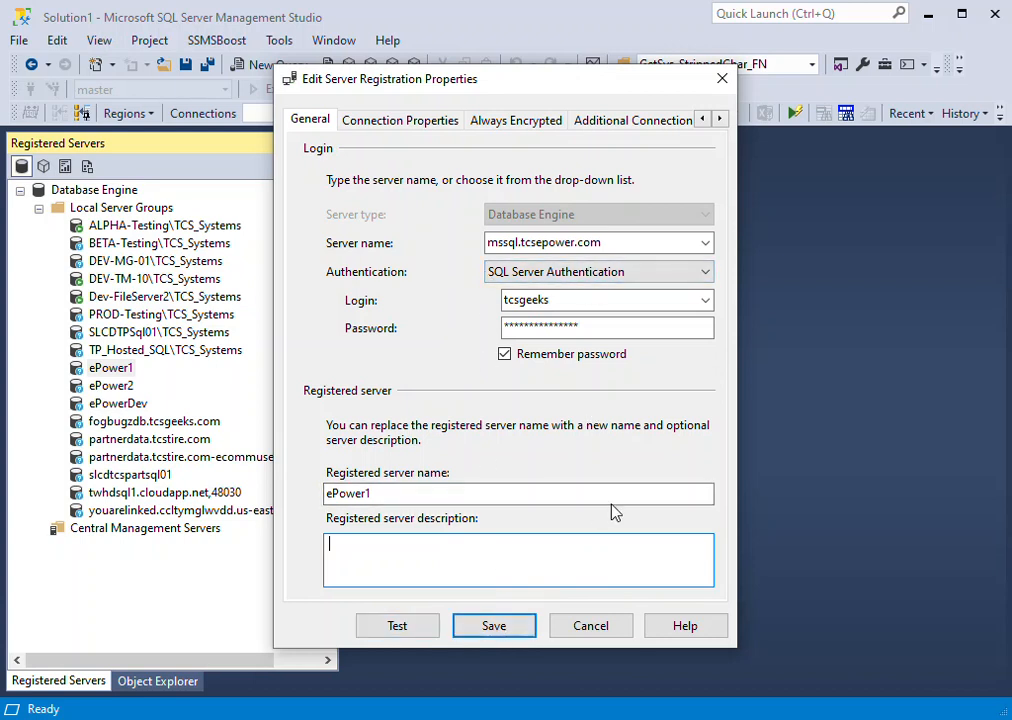
- Review ePower1's connection properties, Always Encrypted and additional connection parameter settings, leaving the registration without saving
{"action": "left_click", "coordinate": [430, 122]}
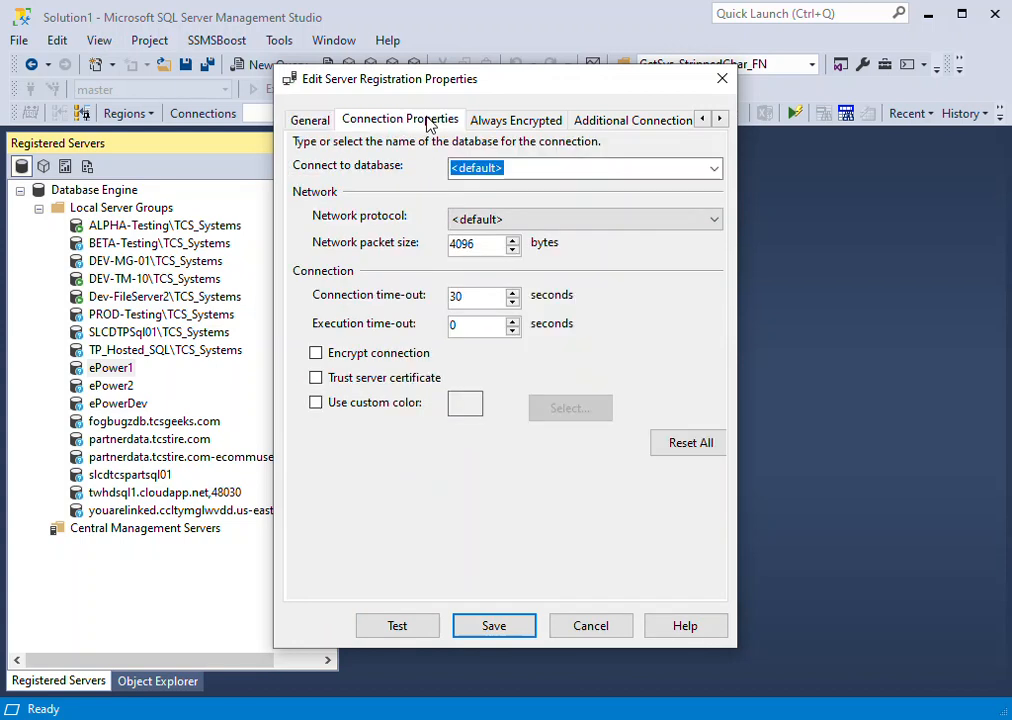
{"action": "left_click", "coordinate": [531, 124]}
{"action": "left_click", "coordinate": [648, 124]}
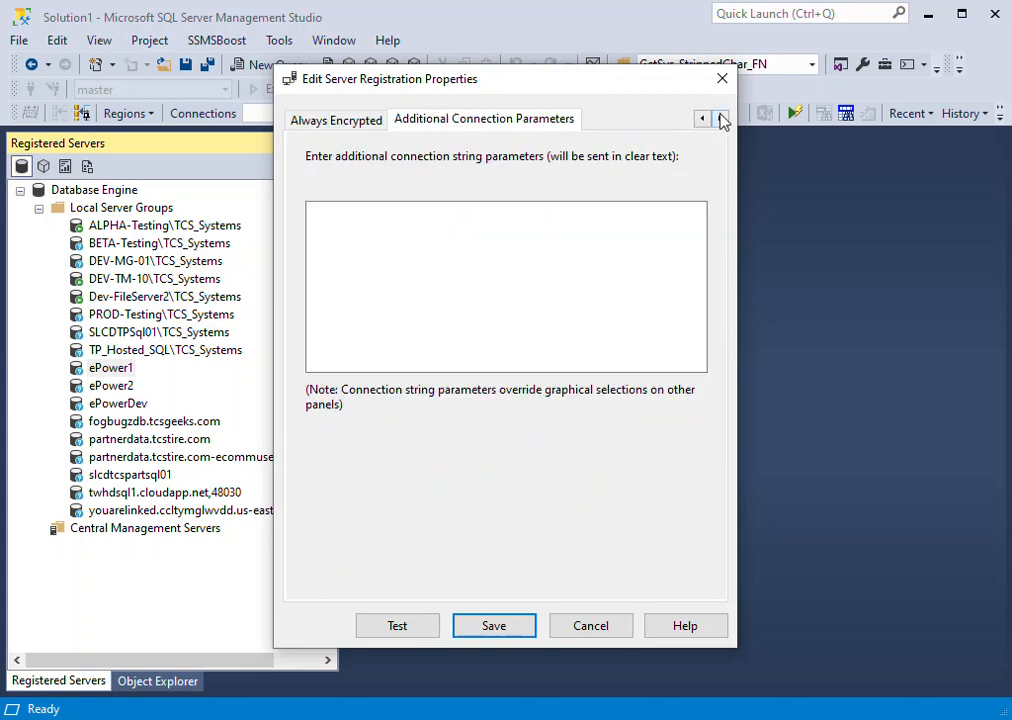
{"action": "left_click", "coordinate": [703, 119]}
{"action": "left_click", "coordinate": [703, 119]}
{"action": "left_click", "coordinate": [389, 121]}
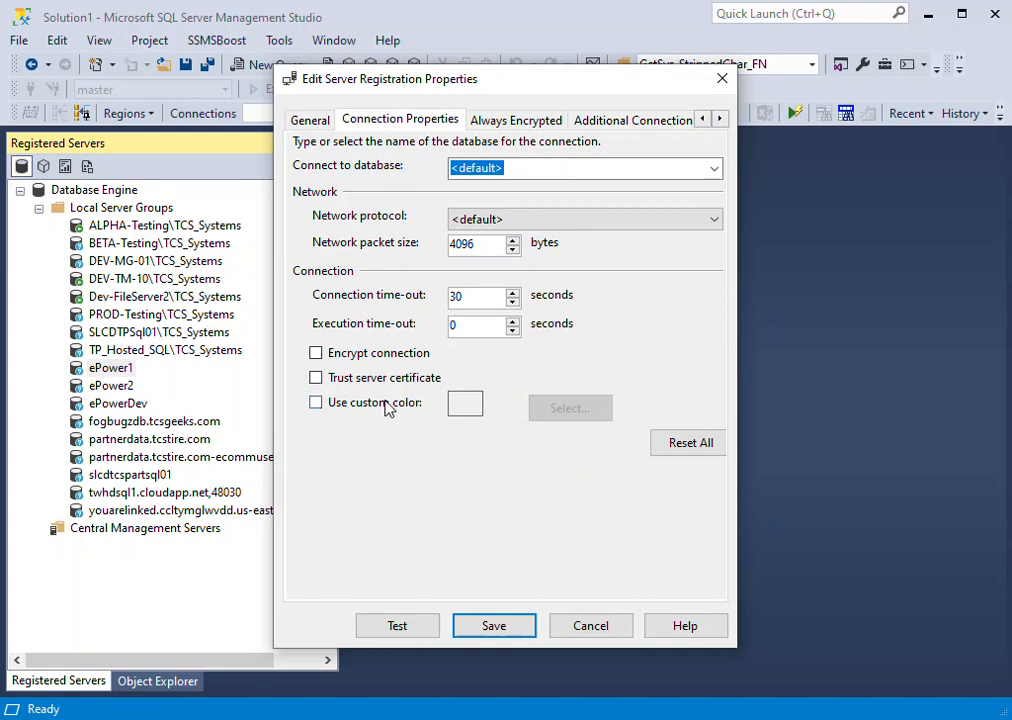
{"action": "left_click", "coordinate": [590, 630]}
- Check the custom color in the connection properties of the DEV-TM-10\TCS_Systems registration and close them without saving
{"action": "right_click", "coordinate": [163, 282]}
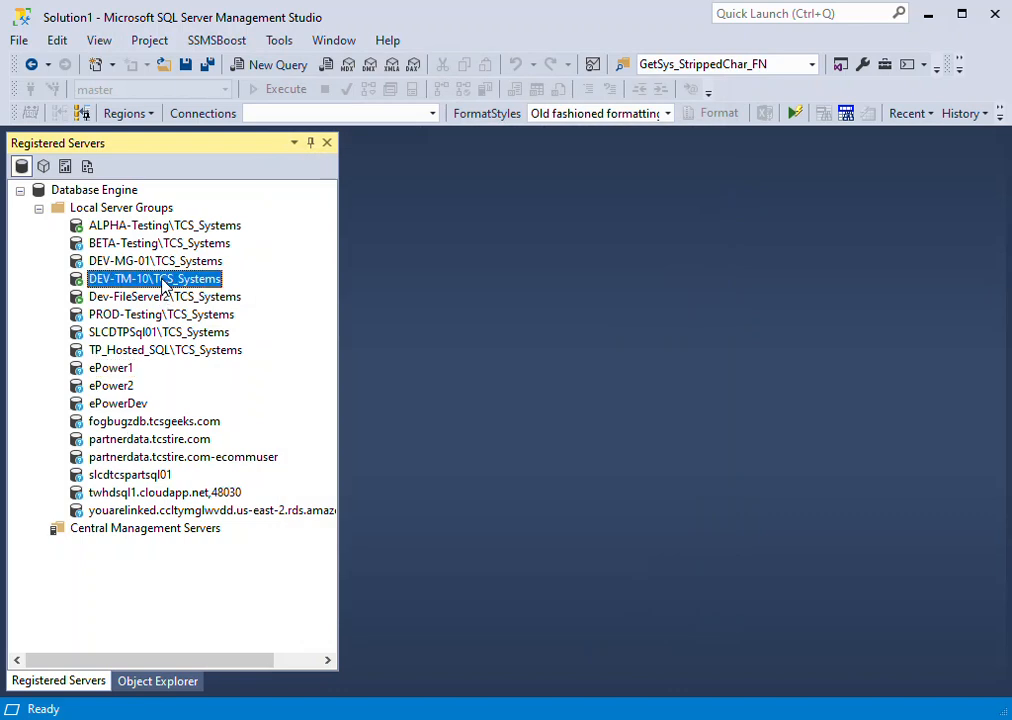
{"action": "left_click", "coordinate": [258, 573]}
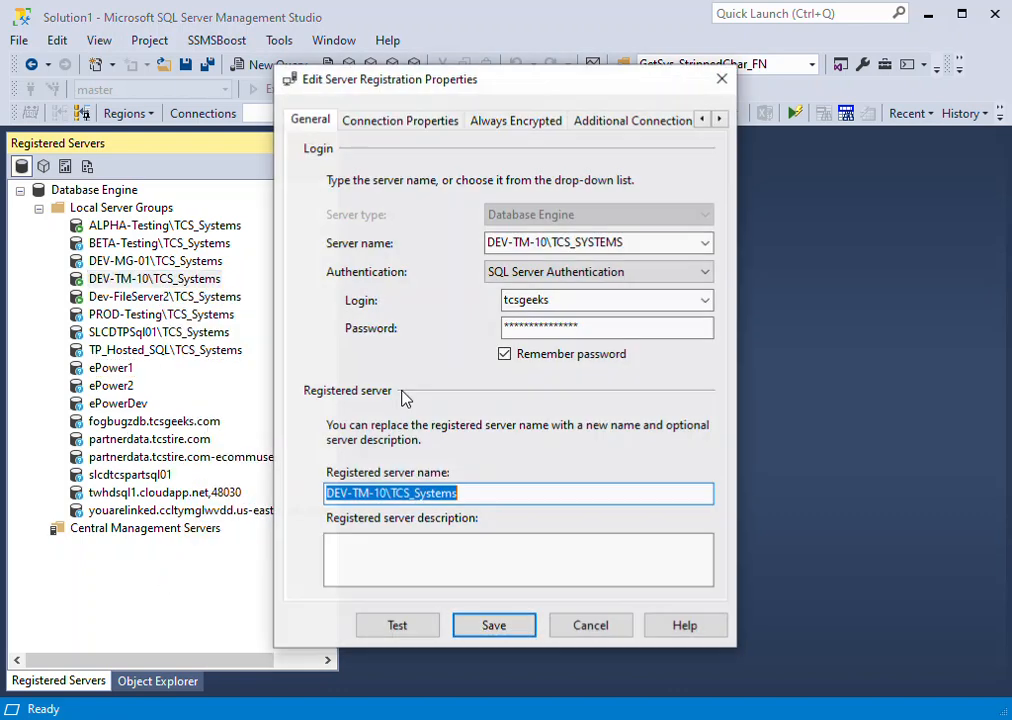
{"action": "left_click", "coordinate": [405, 120]}
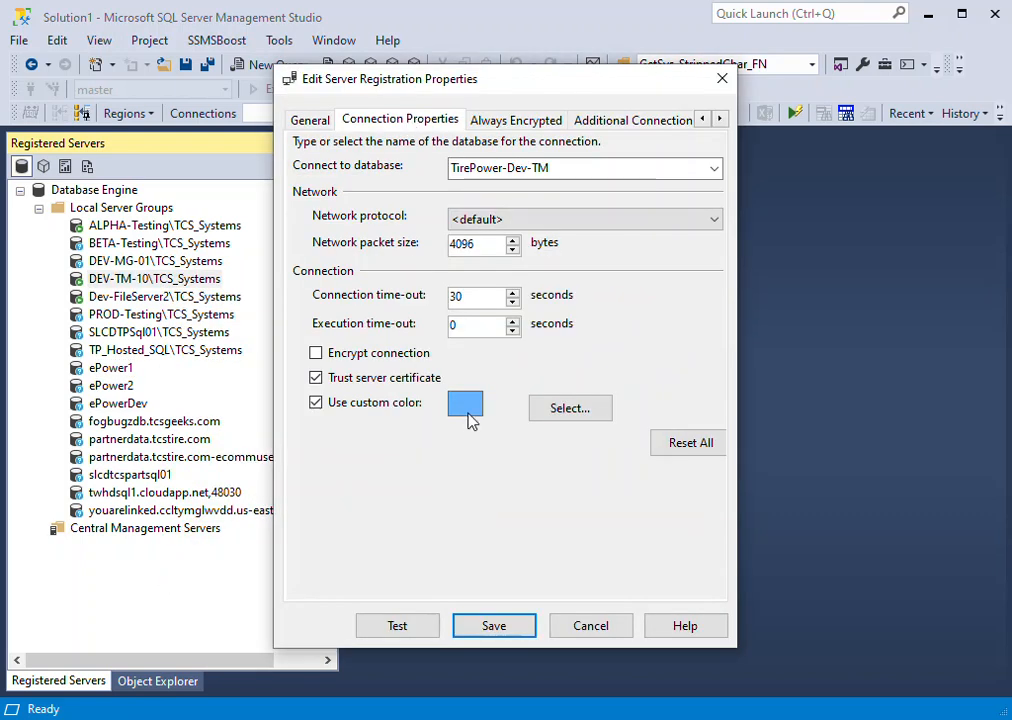
{"action": "left_click", "coordinate": [608, 631]}
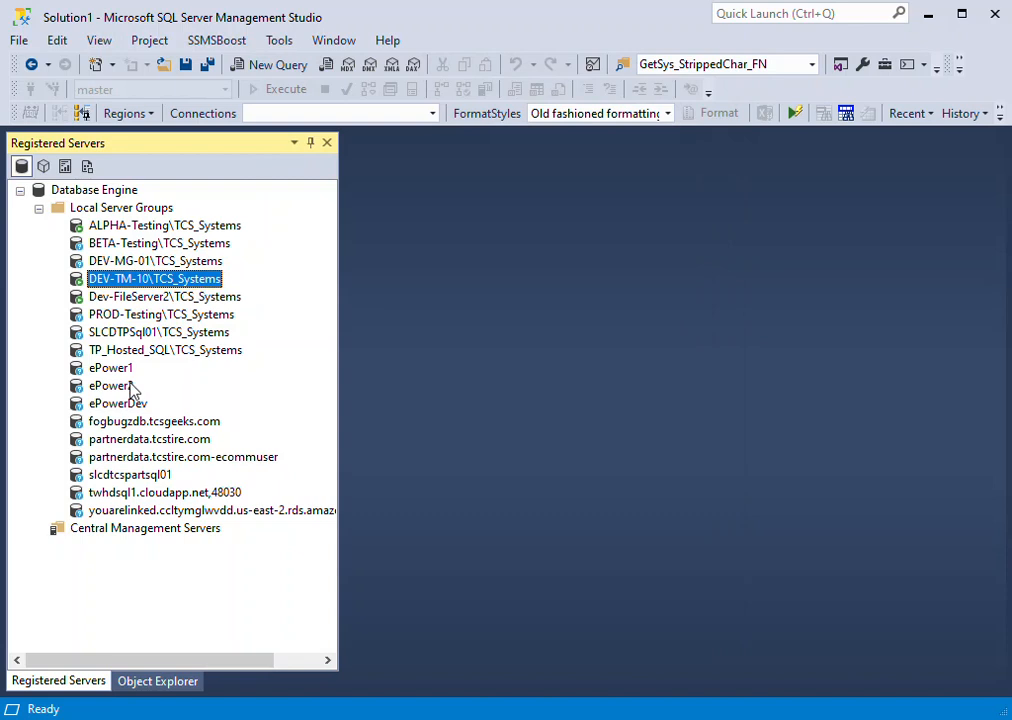
- Enable a custom color for the ePowerDev server registration, set it to orange, and save the registration
{"action": "left_click", "coordinate": [114, 409]}
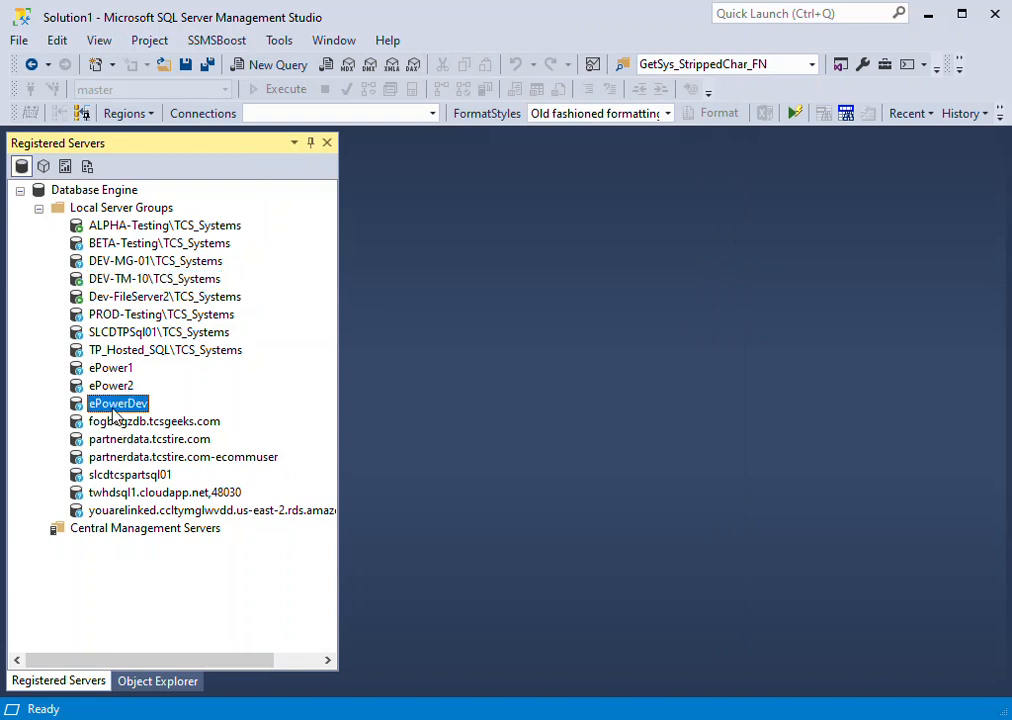
{"action": "right_click", "coordinate": [114, 418]}
{"action": "left_click", "coordinate": [236, 703]}
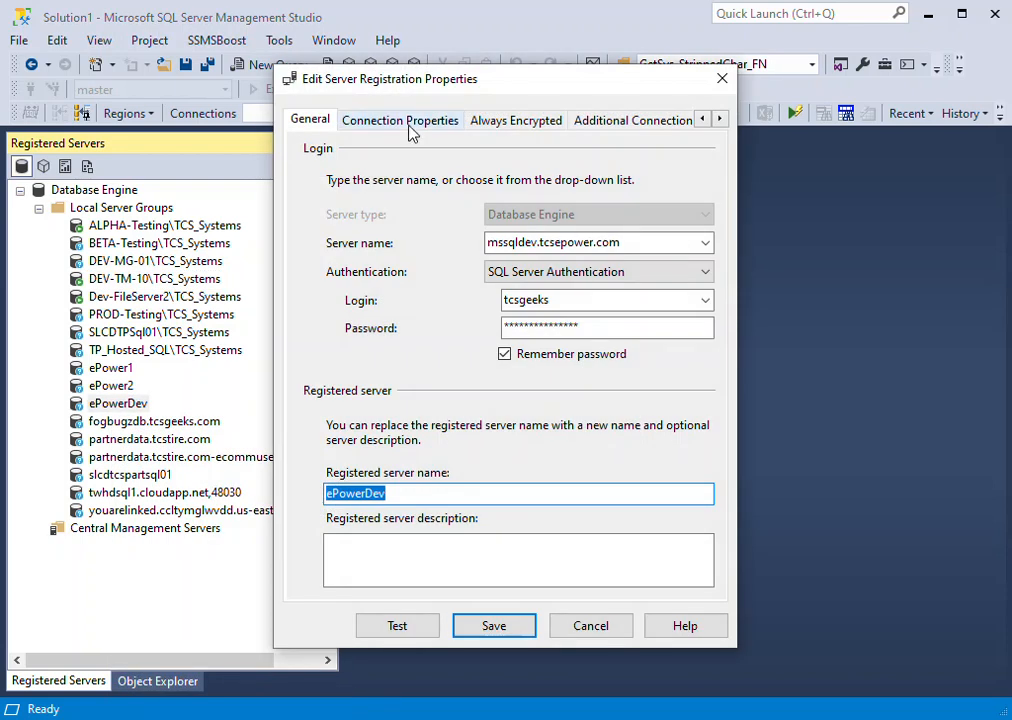
{"action": "left_click", "coordinate": [408, 124]}
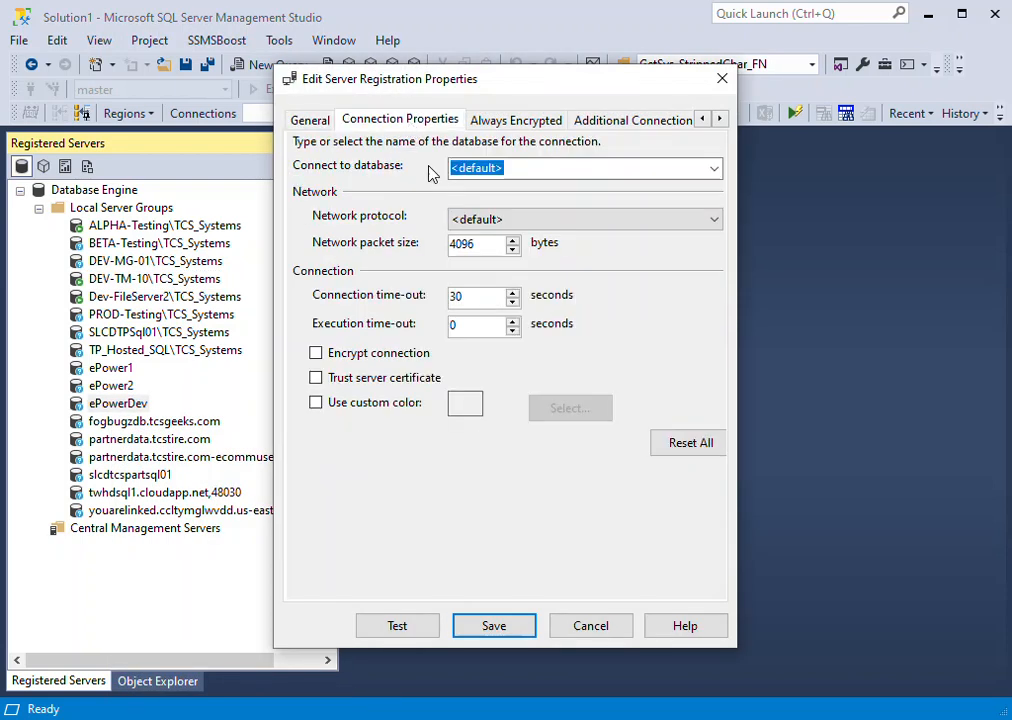
{"action": "left_click", "coordinate": [399, 412]}
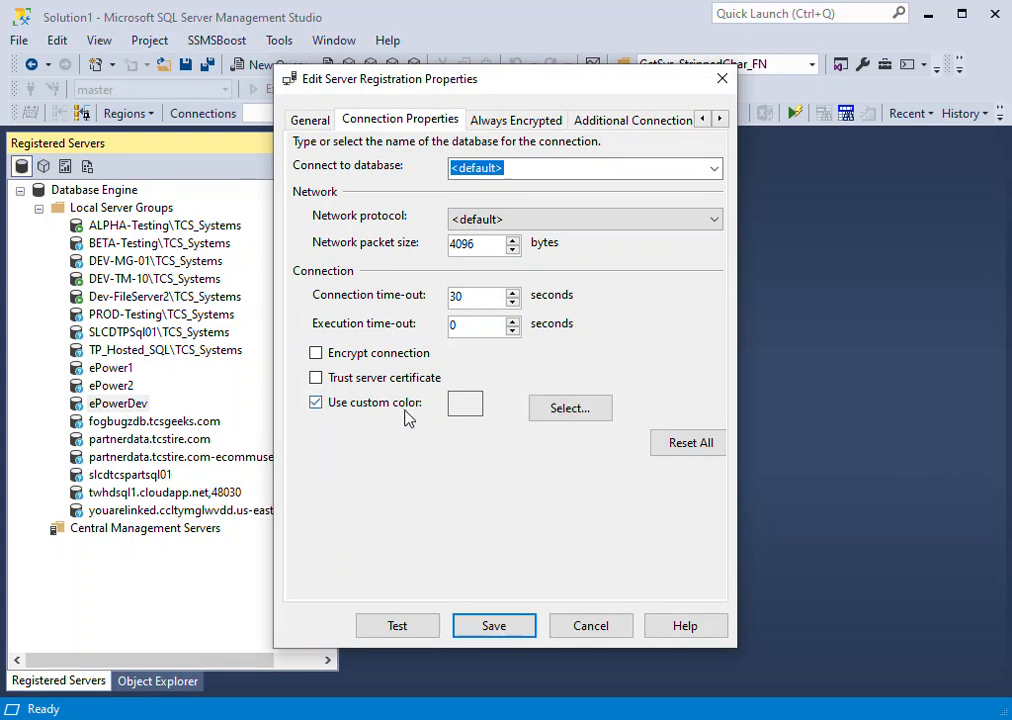
{"action": "left_click", "coordinate": [590, 413]}
{"action": "left_click", "coordinate": [508, 186]}
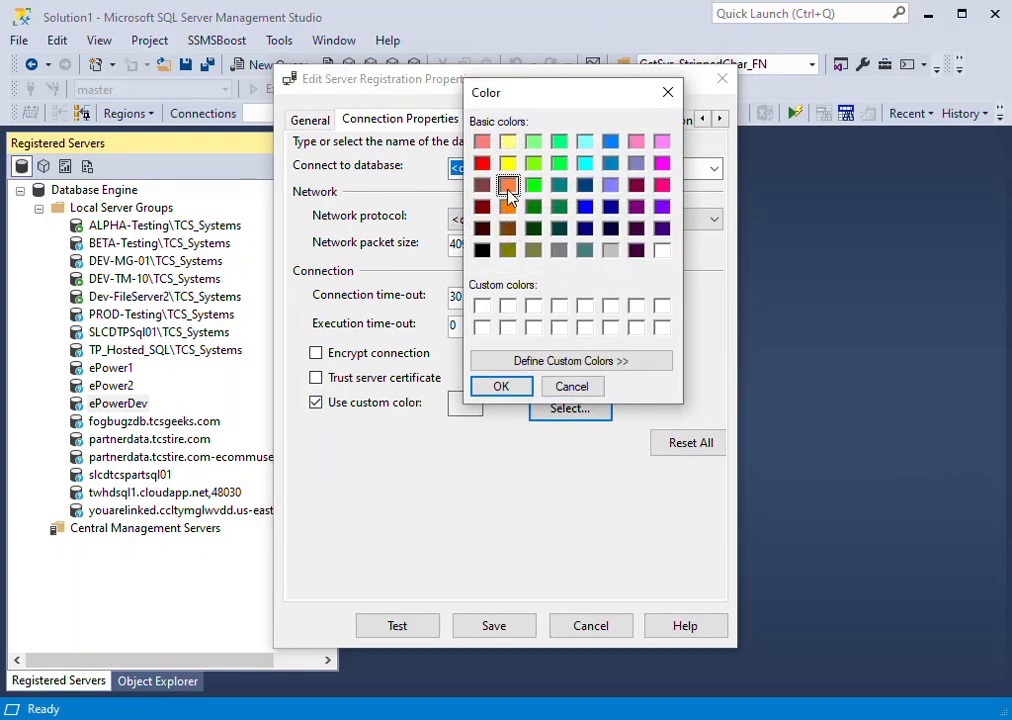
{"action": "left_click", "coordinate": [501, 386]}
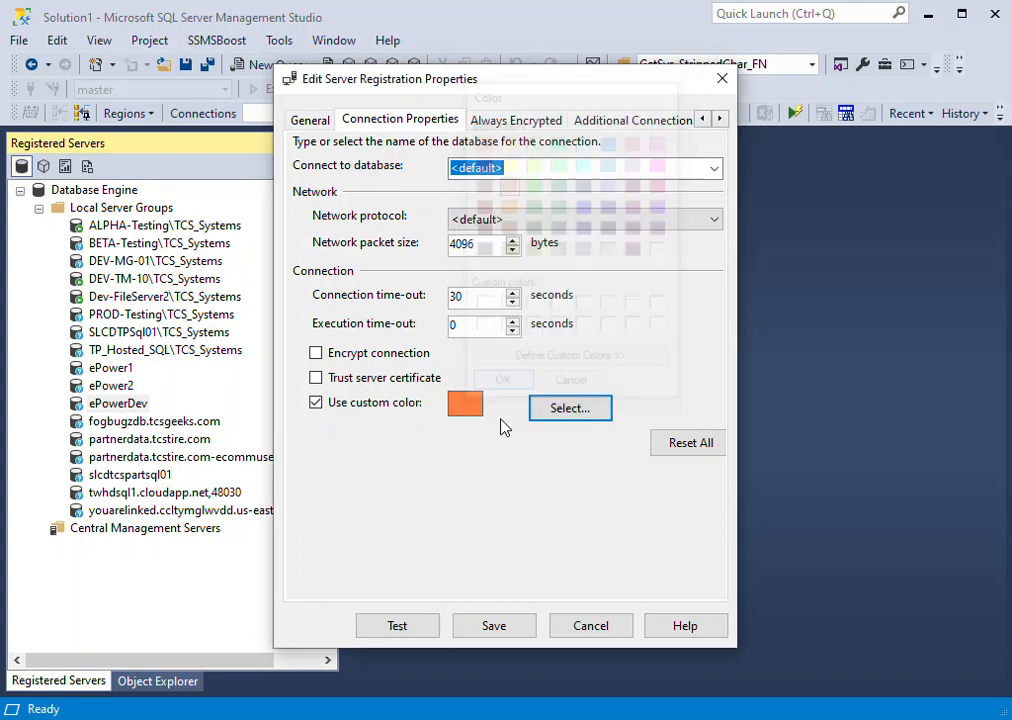
{"action": "left_click", "coordinate": [462, 630]}
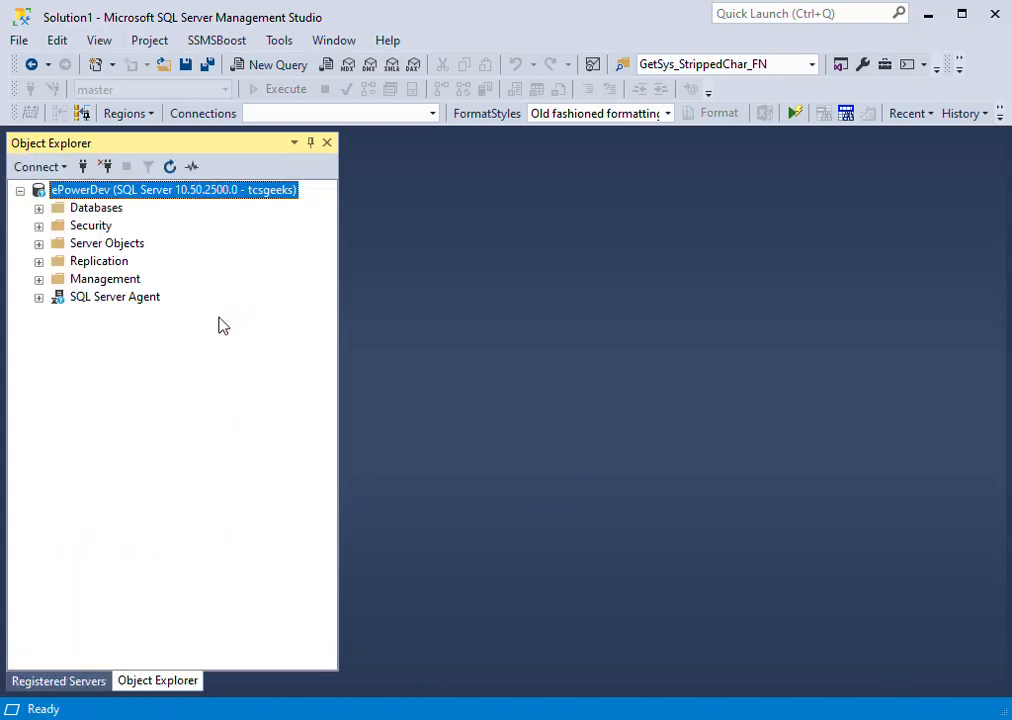
- Open two new query windows on ePowerDev's eComm_Master database and switch between them to check their status bar color
{"action": "left_click", "coordinate": [38, 208]}
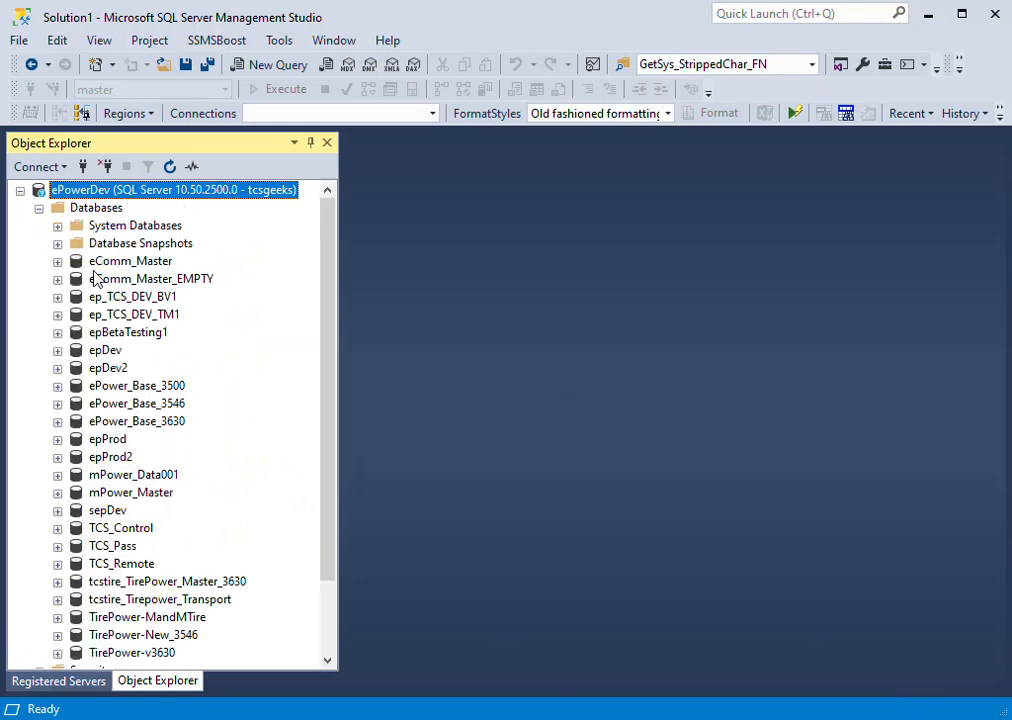
{"action": "left_click", "coordinate": [130, 264]}
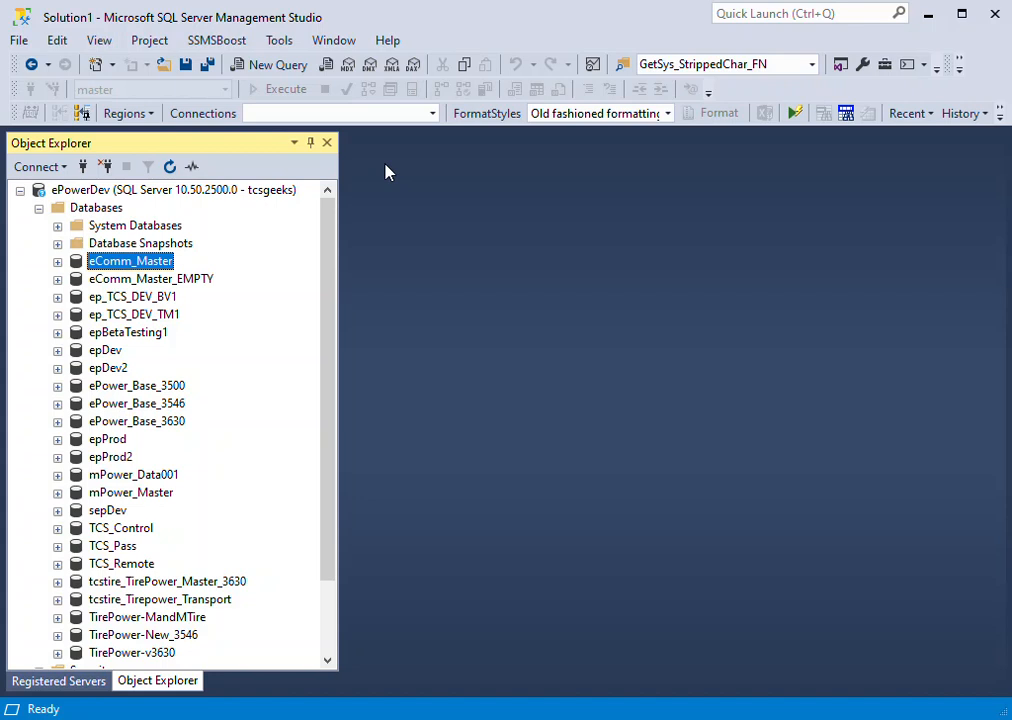
{"action": "key", "text": "ctrl+n"}
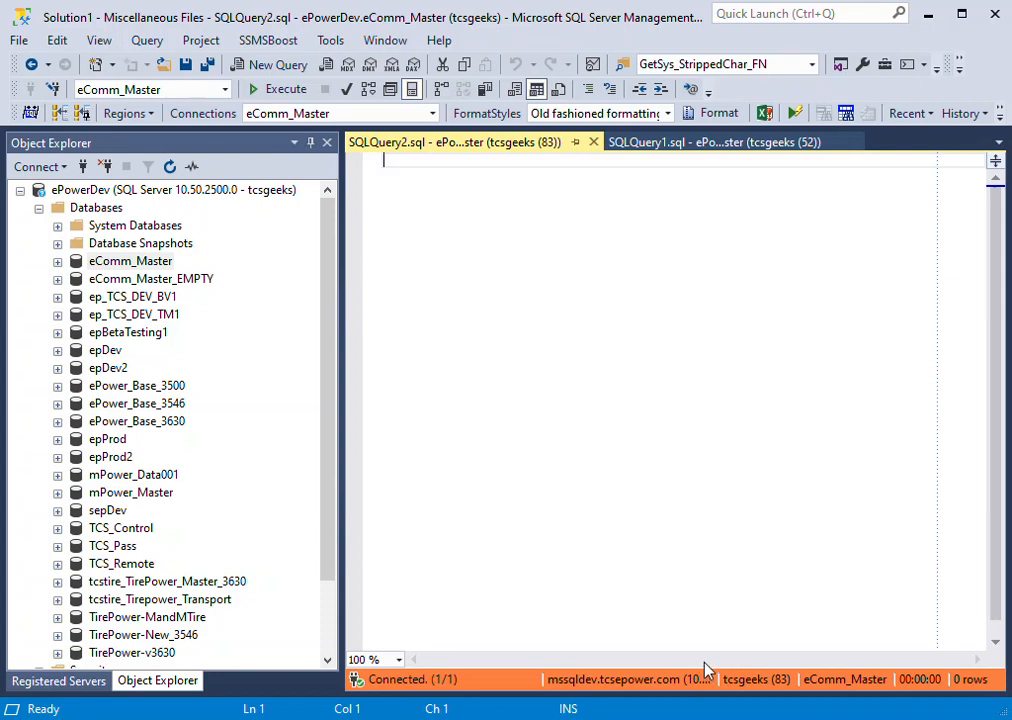
{"action": "left_click", "coordinate": [718, 146]}
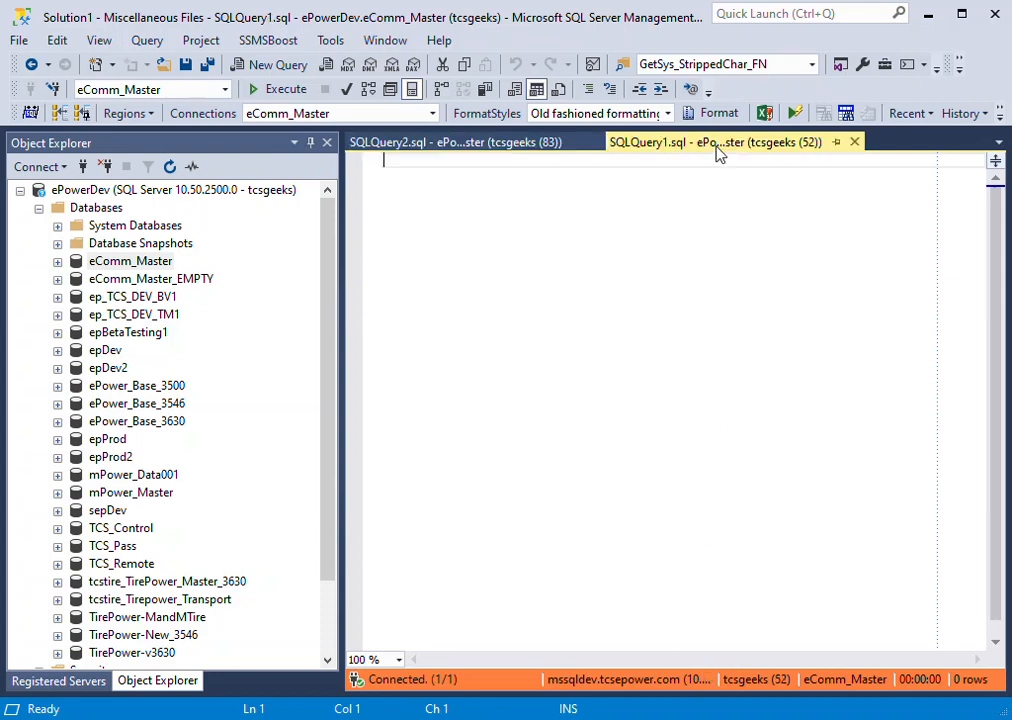
{"action": "left_click", "coordinate": [555, 143]}
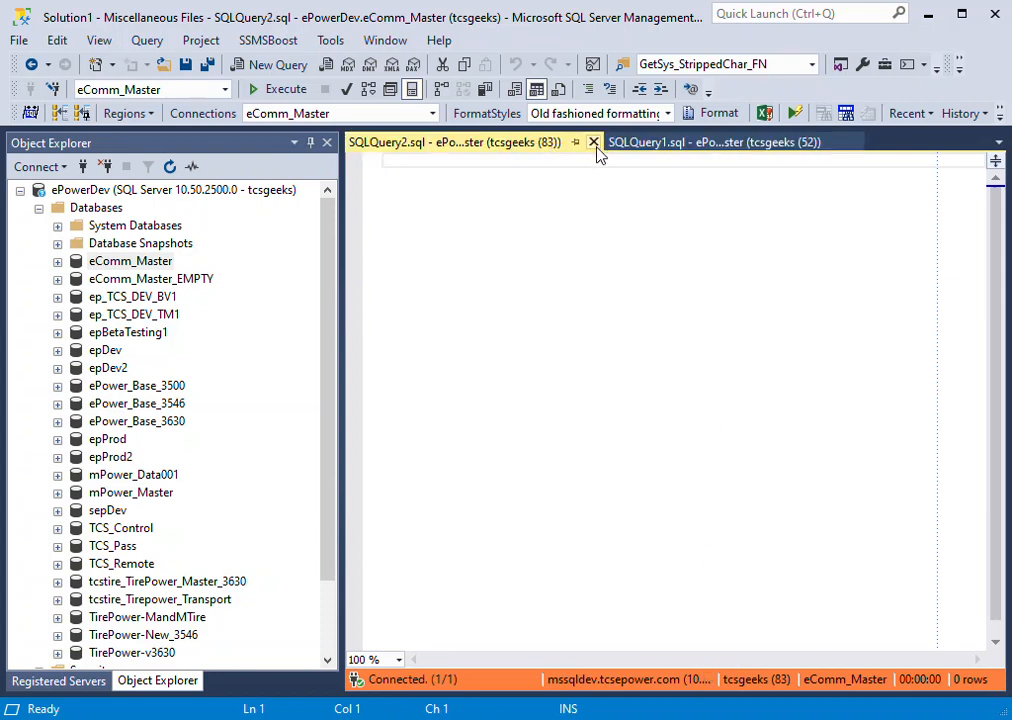
- Close the SQLQuery2.sql query window and connect to the registered server slcdtcspartsql01
{"action": "left_click", "coordinate": [596, 142]}
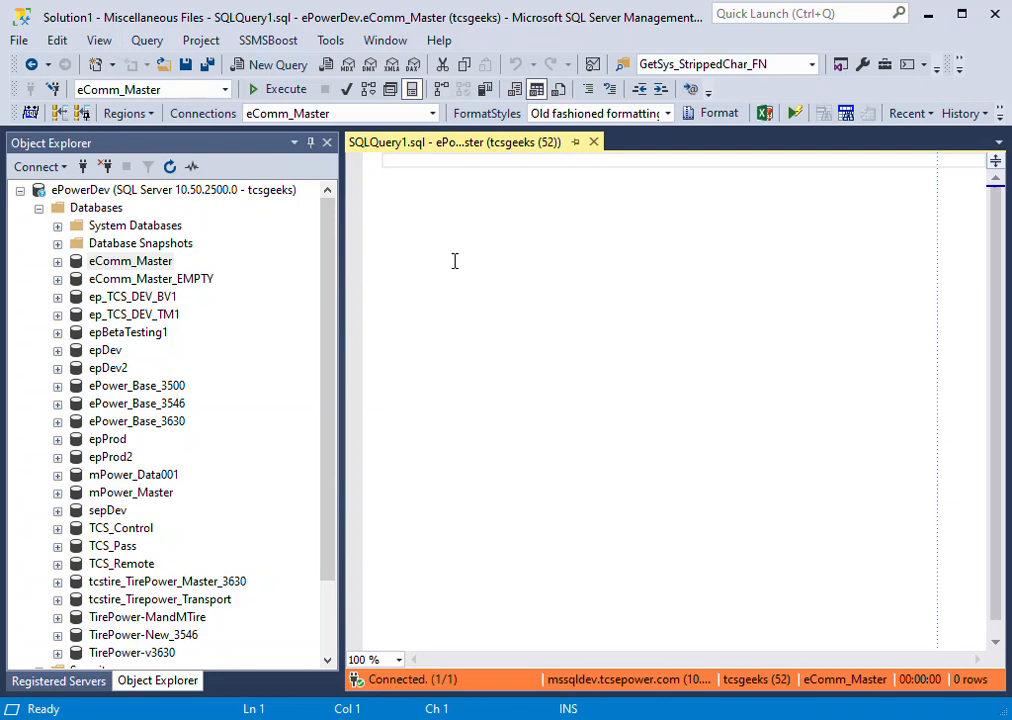
{"action": "left_click", "coordinate": [72, 680]}
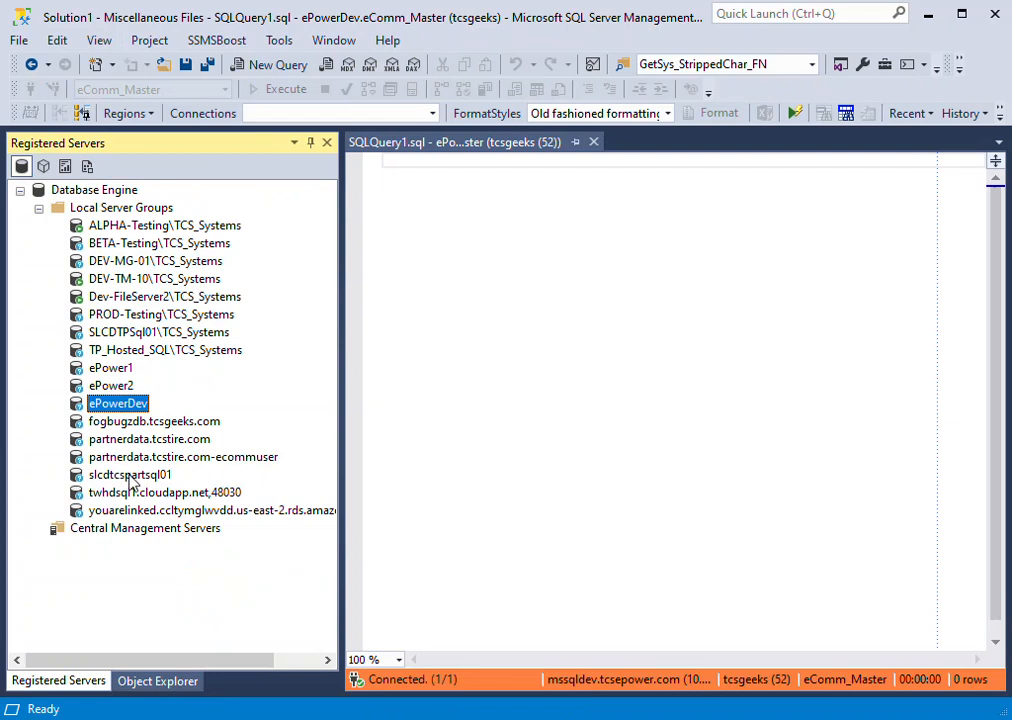
{"action": "left_click", "coordinate": [129, 476]}
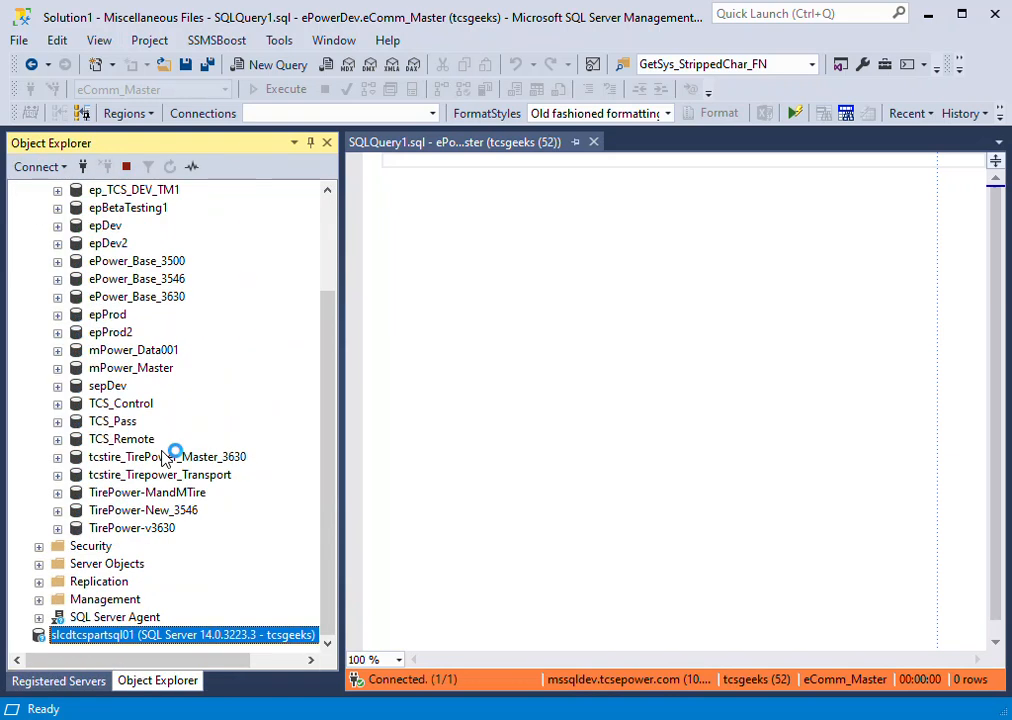
- Disconnect the ePowerDev server from Object Explorer and expand the Databases folder of slcdtcspartsql01
{"action": "scroll", "coordinate": [332, 220], "scroll_direction": "up", "scroll_amount": 5}
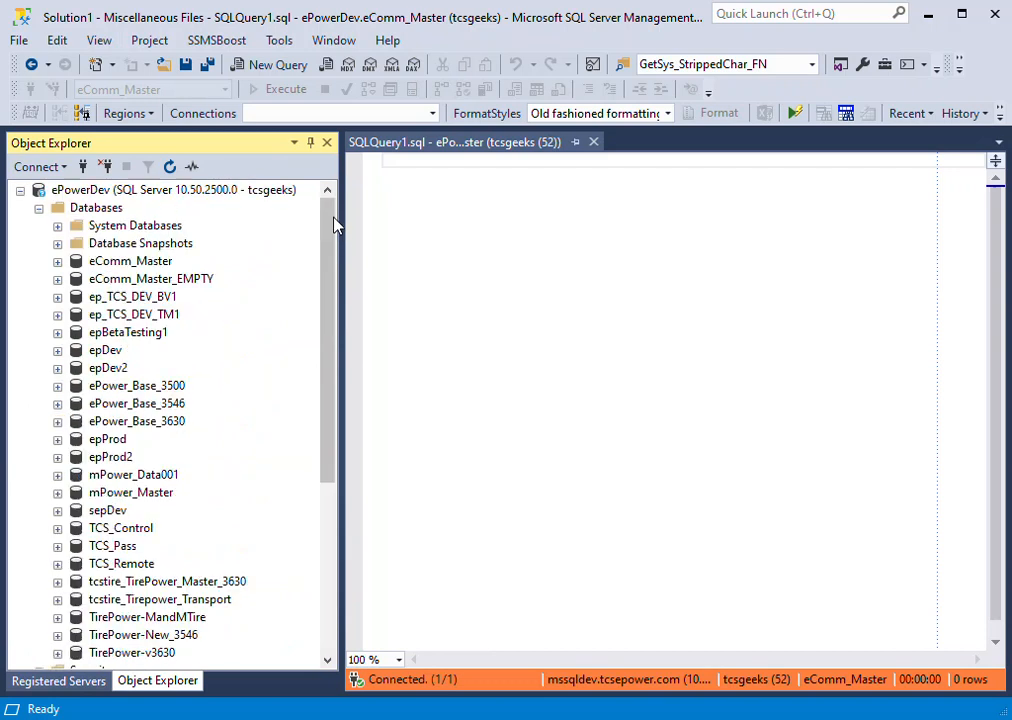
{"action": "left_click", "coordinate": [110, 191]}
{"action": "right_click", "coordinate": [110, 195]}
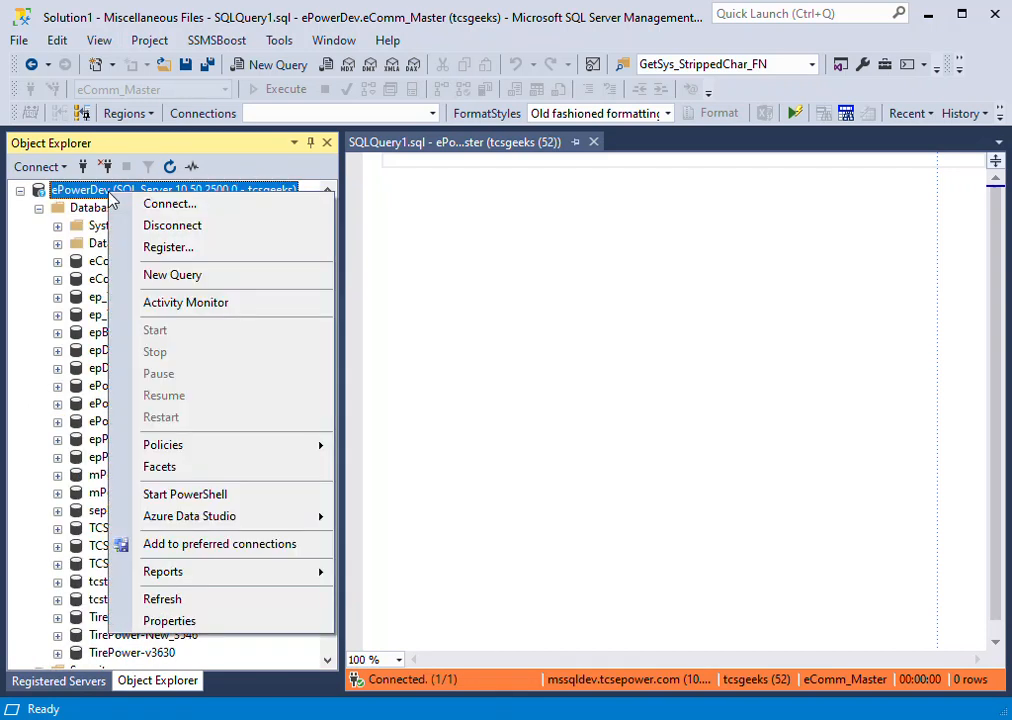
{"action": "left_click", "coordinate": [142, 224]}
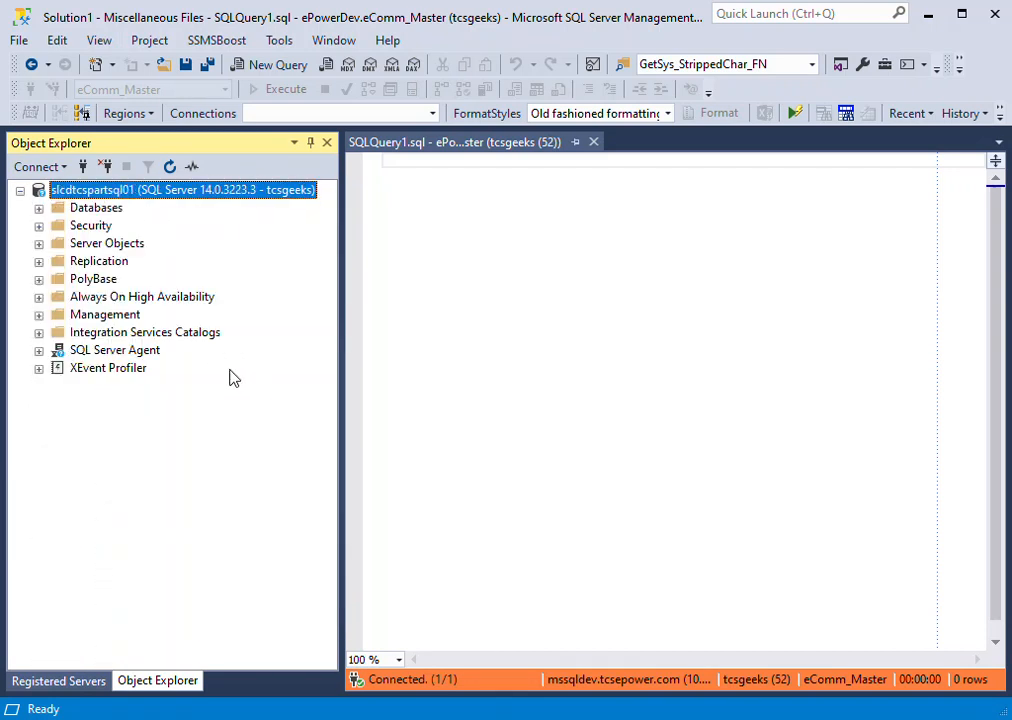
{"action": "left_click", "coordinate": [39, 208]}
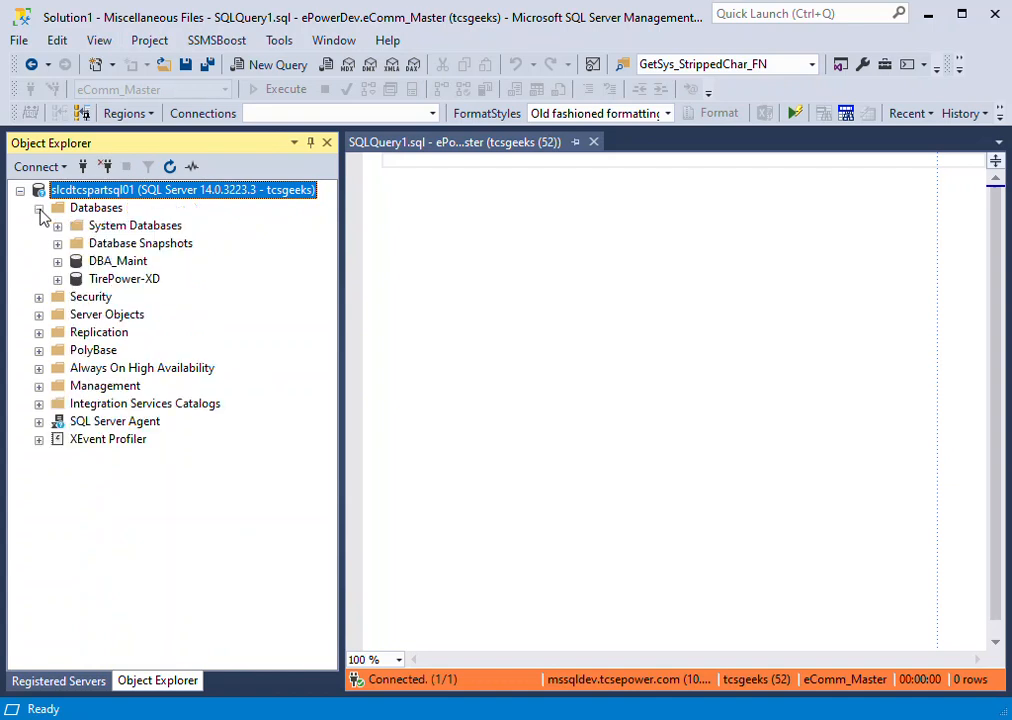